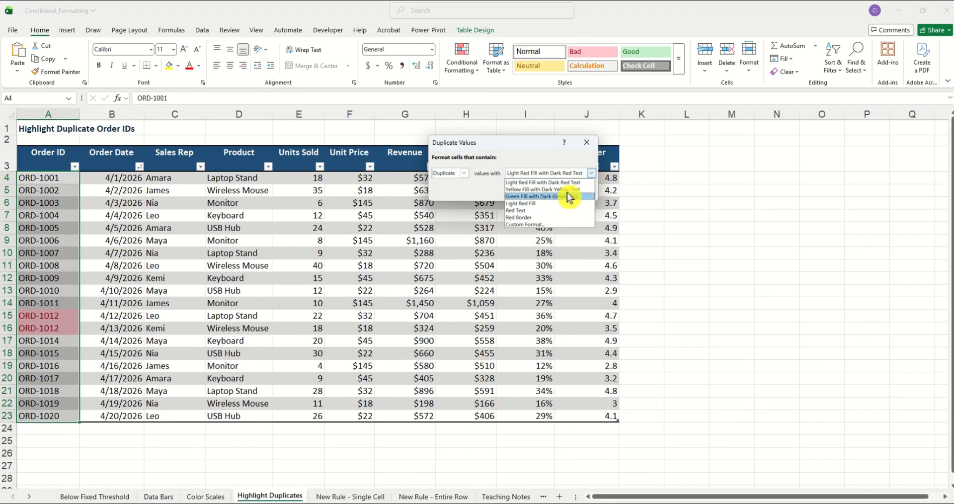
- Select the Profit Margin values I4:I23 and start a Less Than highlight rule with a threshold of 18%
left_click(570, 189)
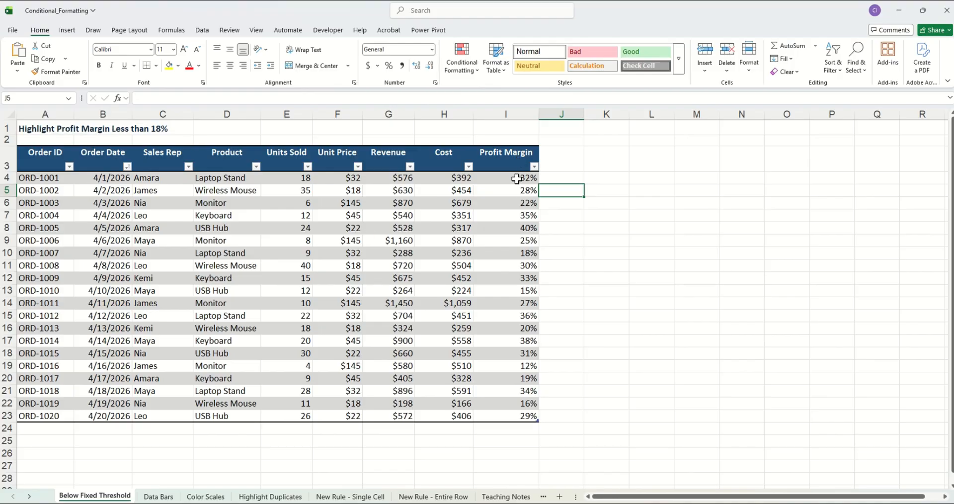
left_click_drag(517, 179, 518, 418)
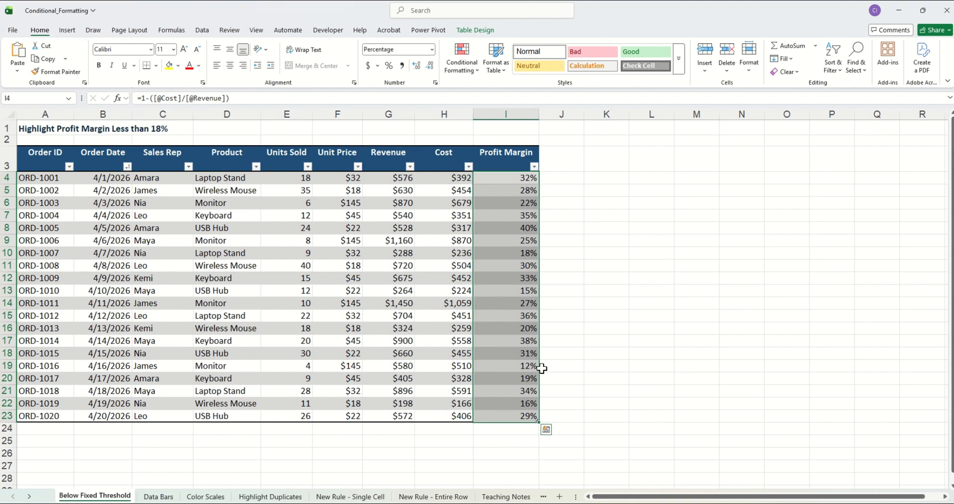
left_click(467, 71)
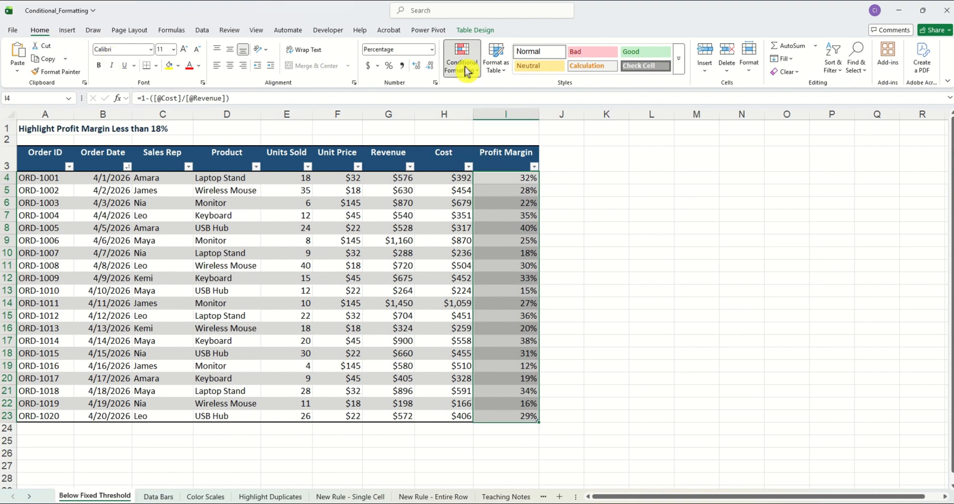
mouse_move(512, 94)
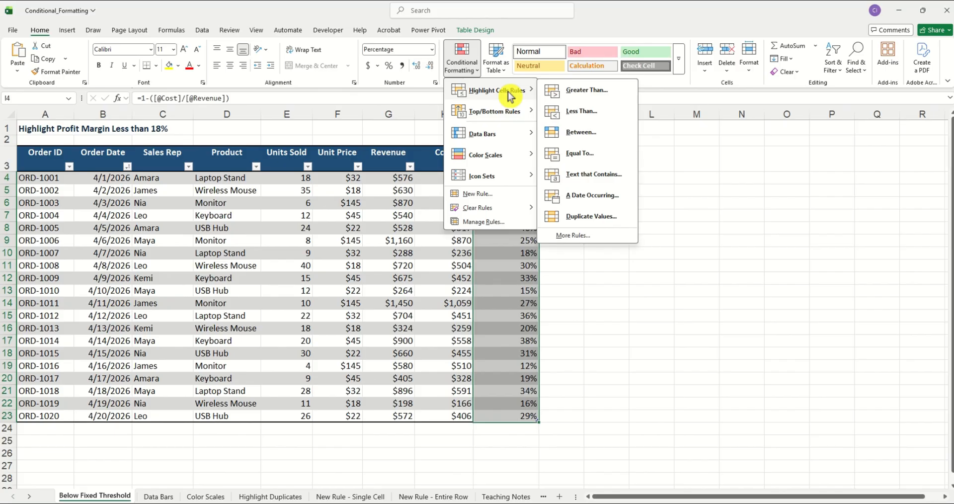
left_click(595, 116)
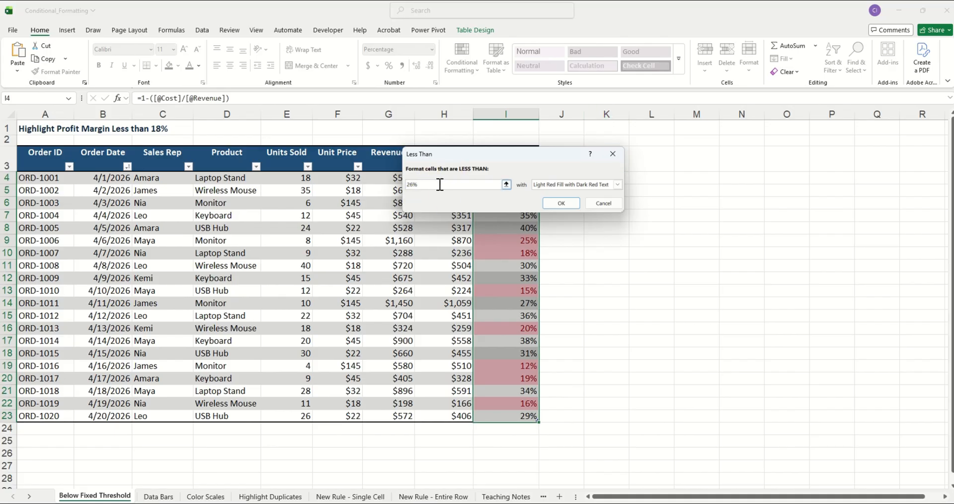
key("BackSpace")
key("BackSpace")
key("BackSpace")
type("18")
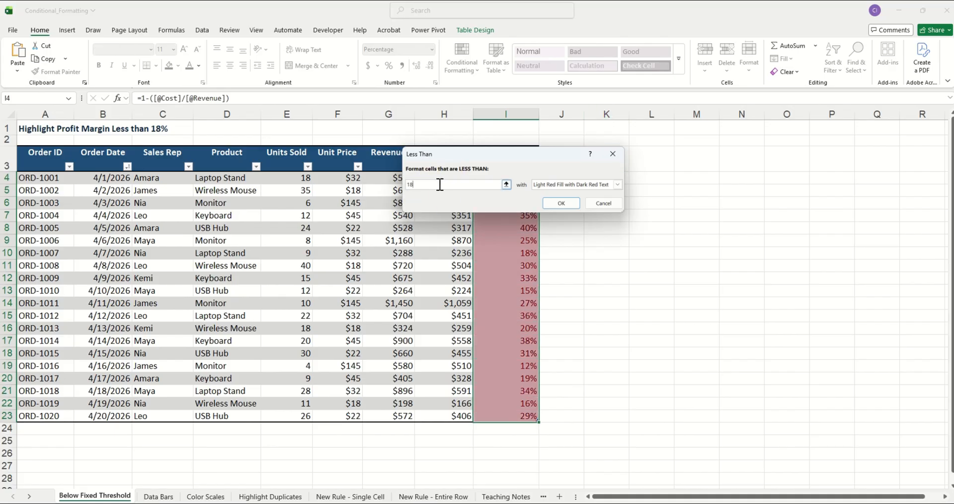
type("%")
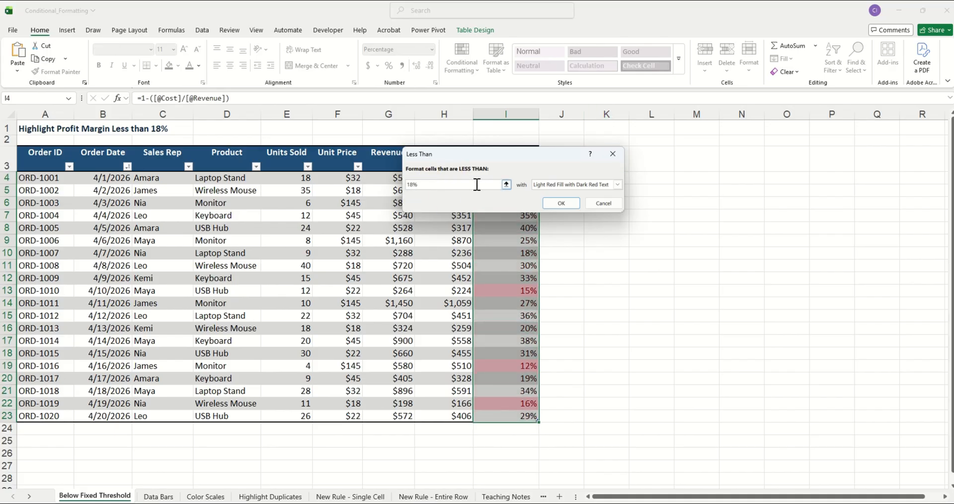
- Set the less-than rule's format to Light Red Fill and confirm the rule
left_click(618, 185)
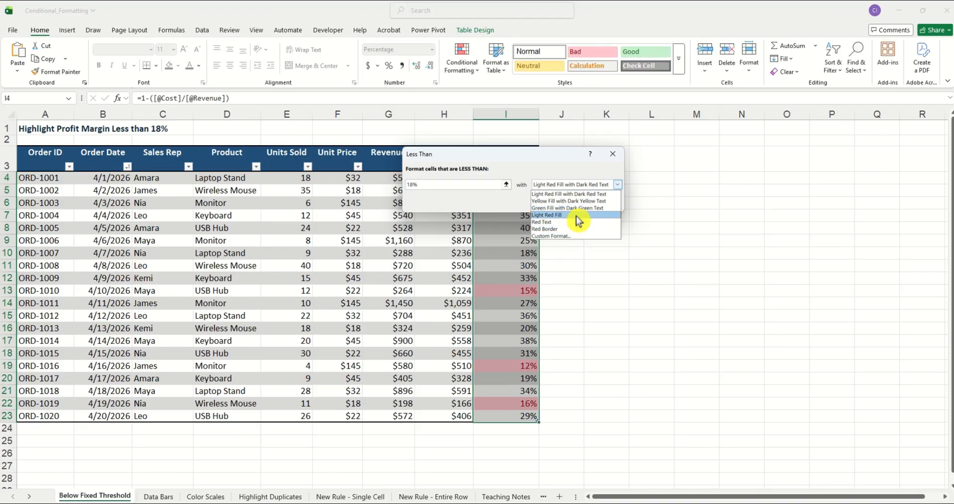
left_click(576, 215)
left_click(617, 185)
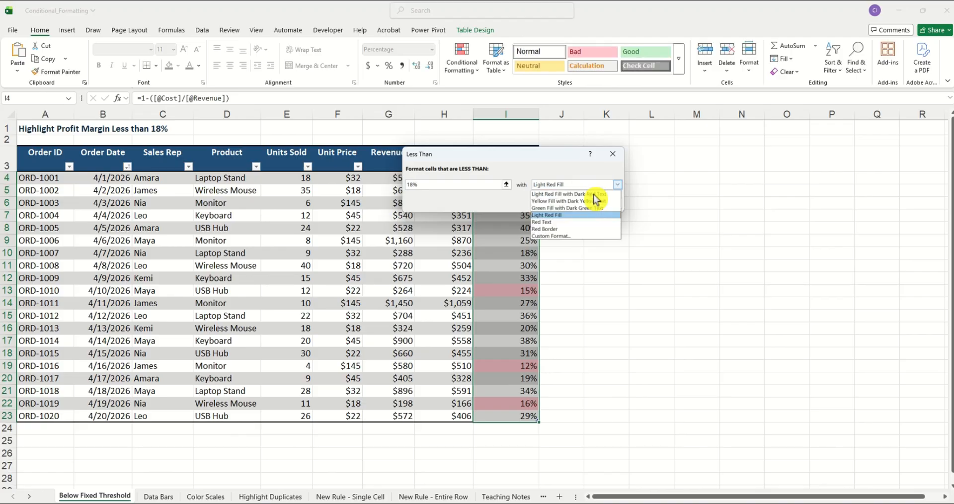
left_click(576, 208)
left_click(617, 185)
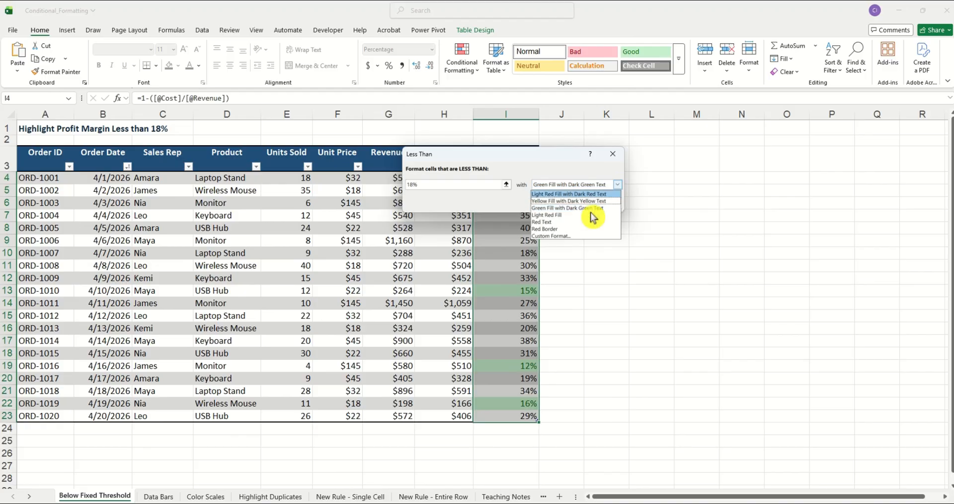
left_click(580, 201)
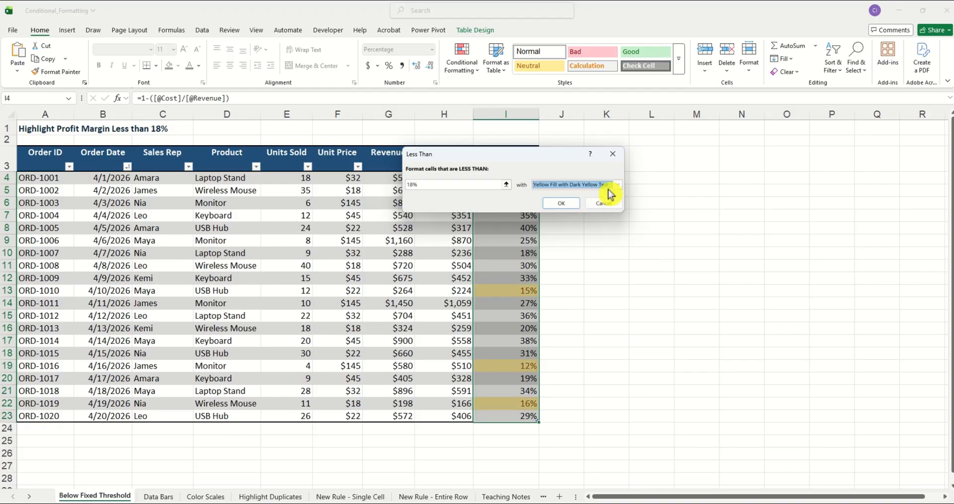
left_click(617, 185)
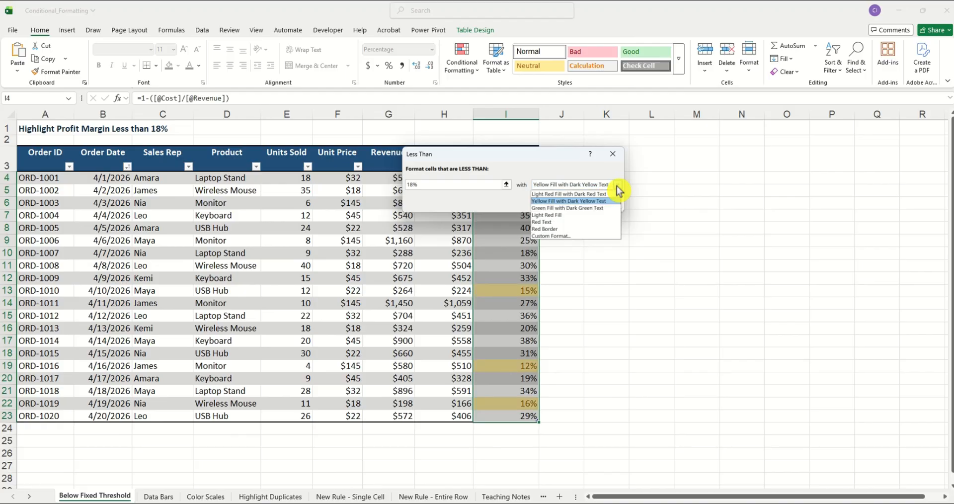
left_click(565, 219)
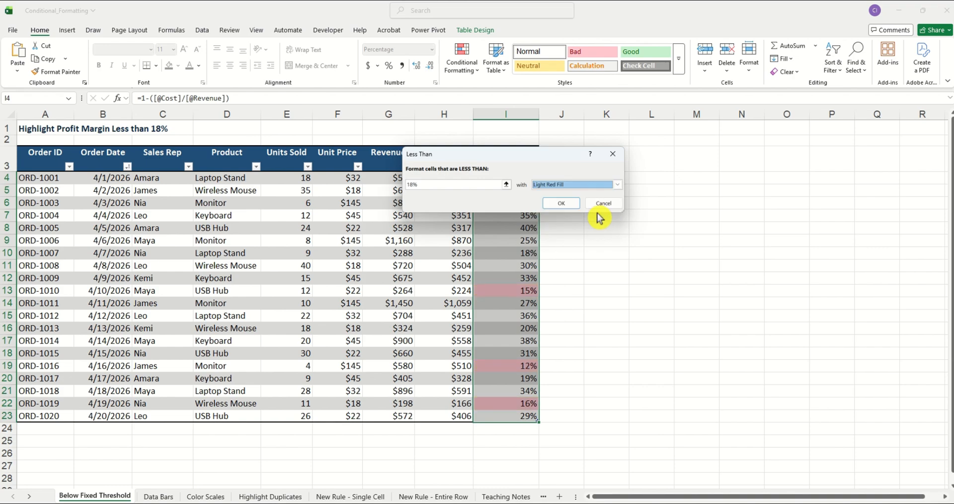
left_click(564, 206)
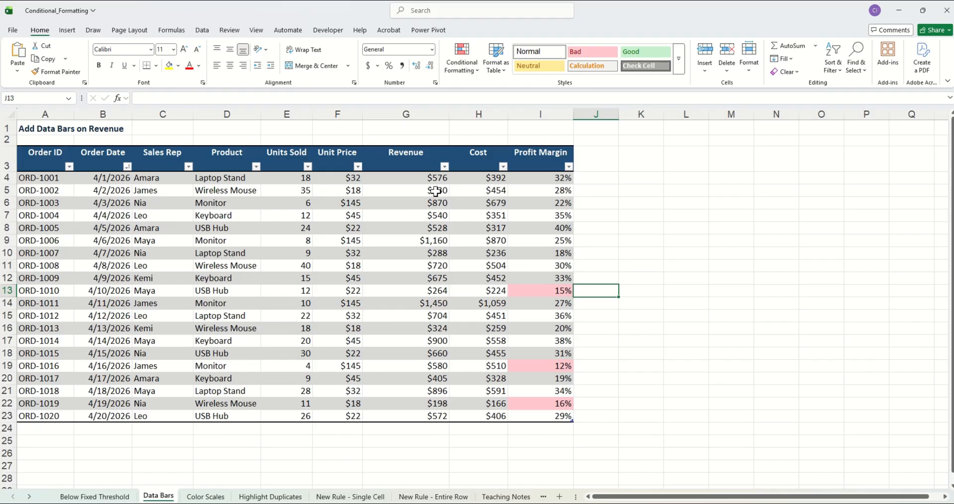
- Add data bars to the Revenue values G4:G23 using a new rule with a light blue gradient fill
left_click_drag(418, 179, 406, 420)
left_click(470, 75)
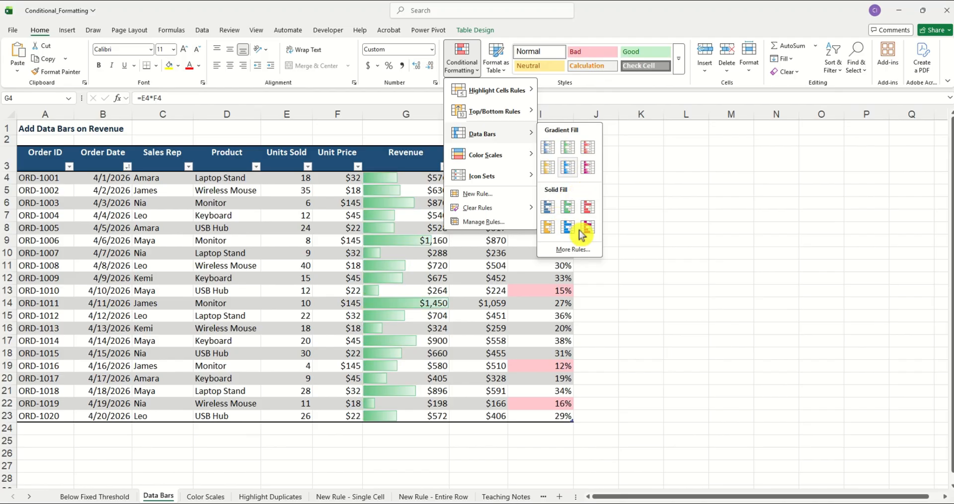
left_click(575, 251)
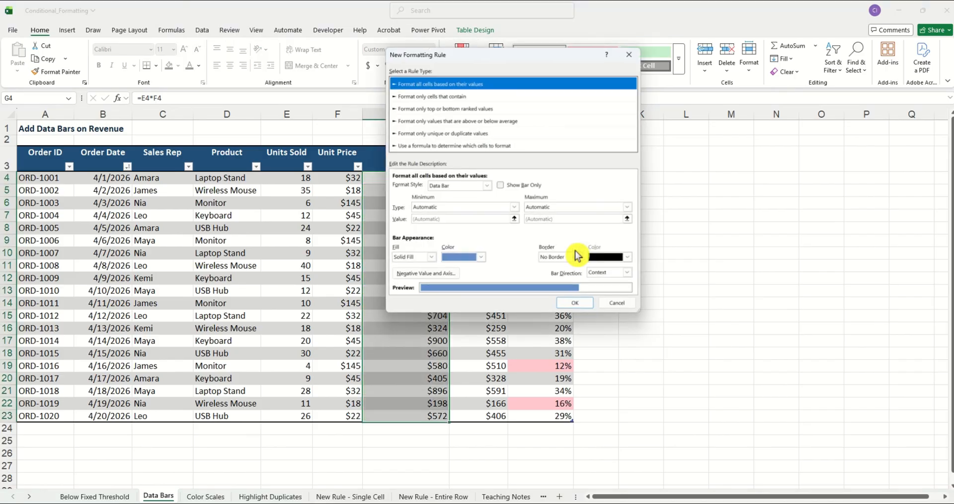
left_click(482, 256)
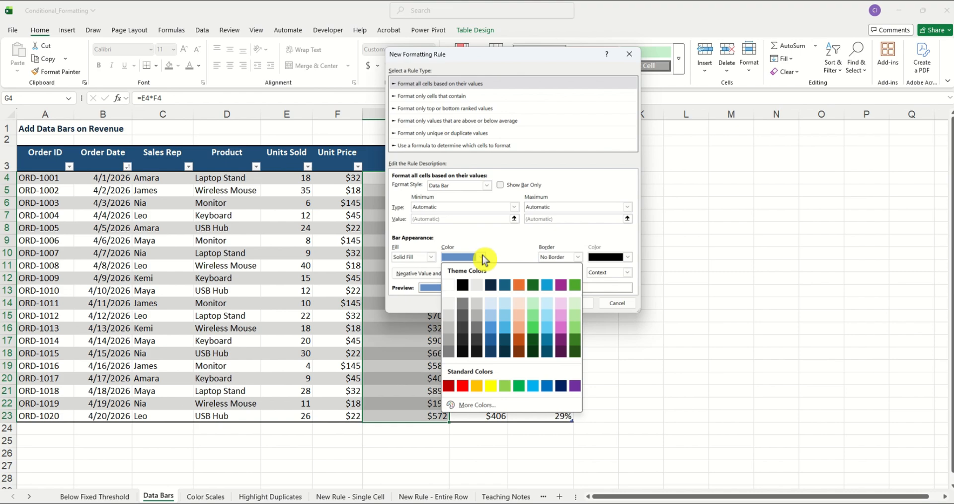
left_click(492, 324)
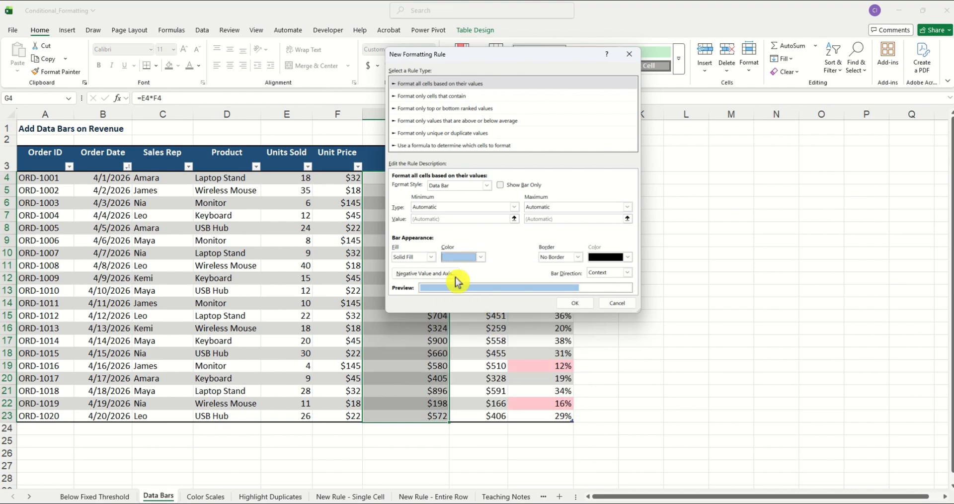
left_click(431, 256)
left_click(421, 267)
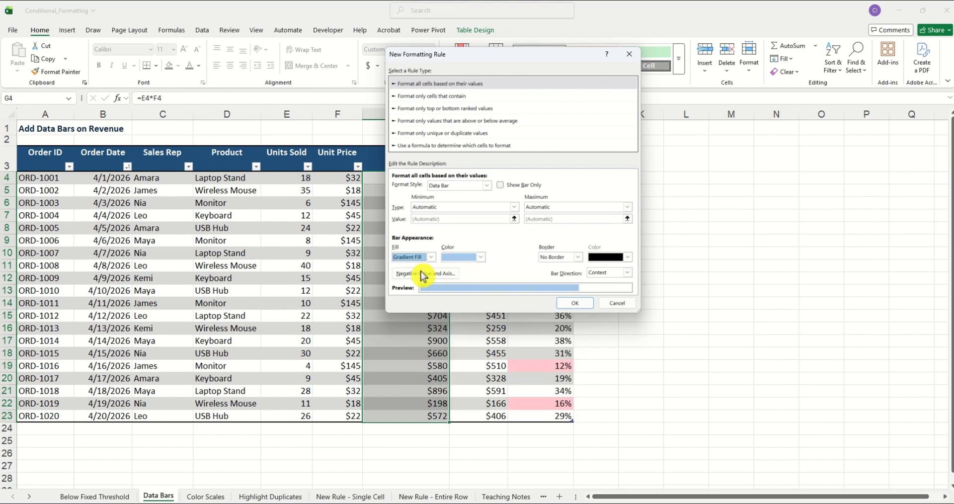
left_click(574, 304)
left_click(540, 340)
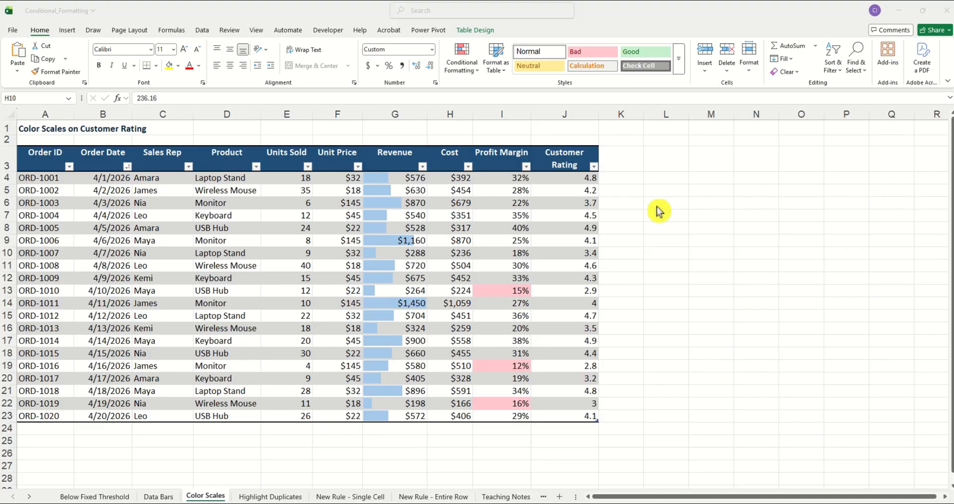
- Apply a green-yellow color scale to the Customer Rating values J4:J23
left_click(563, 176)
left_click_drag(563, 176, 590, 417)
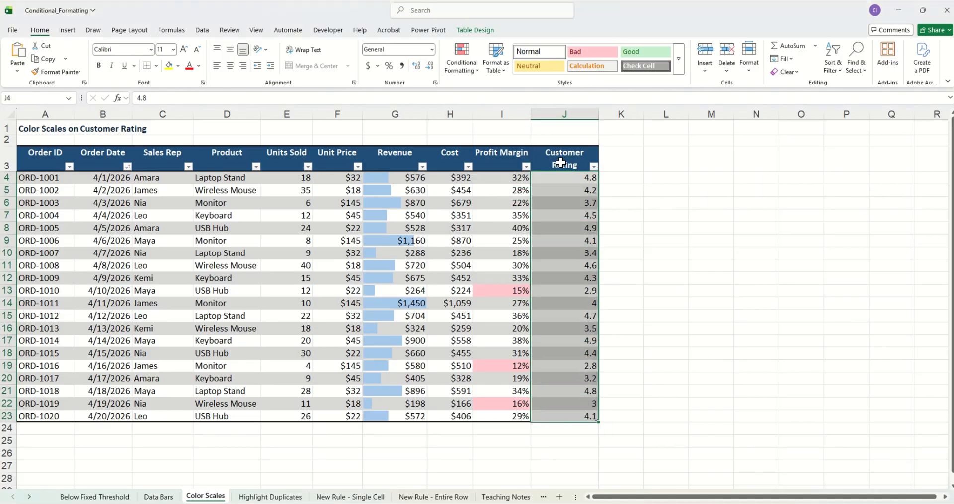
left_click(474, 70)
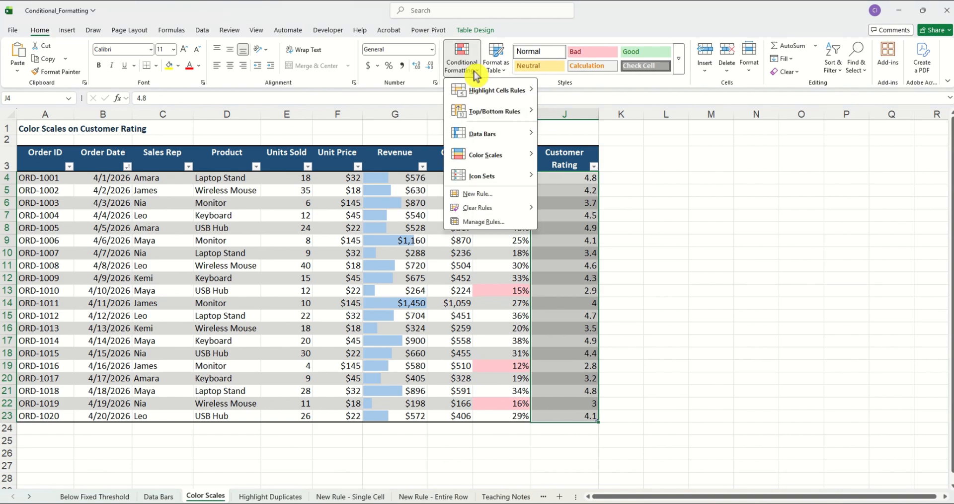
mouse_move(492, 158)
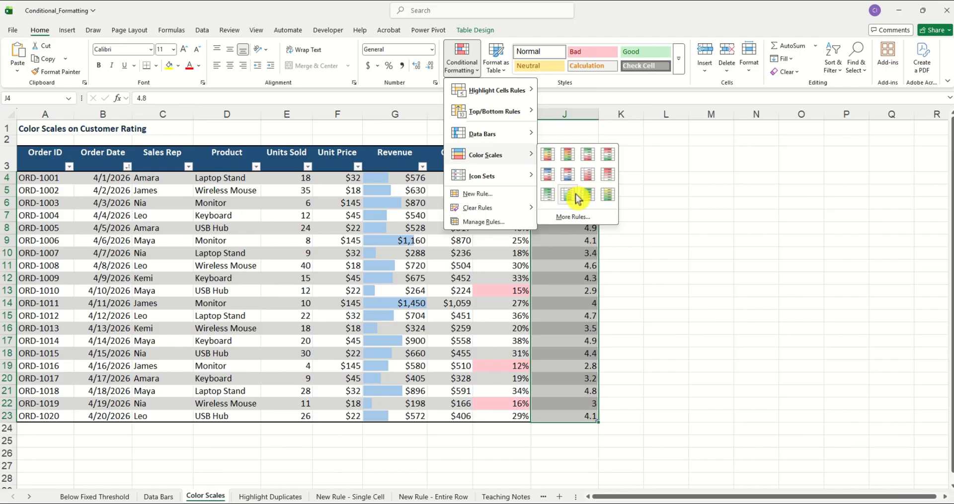
left_click(591, 195)
left_click(636, 244)
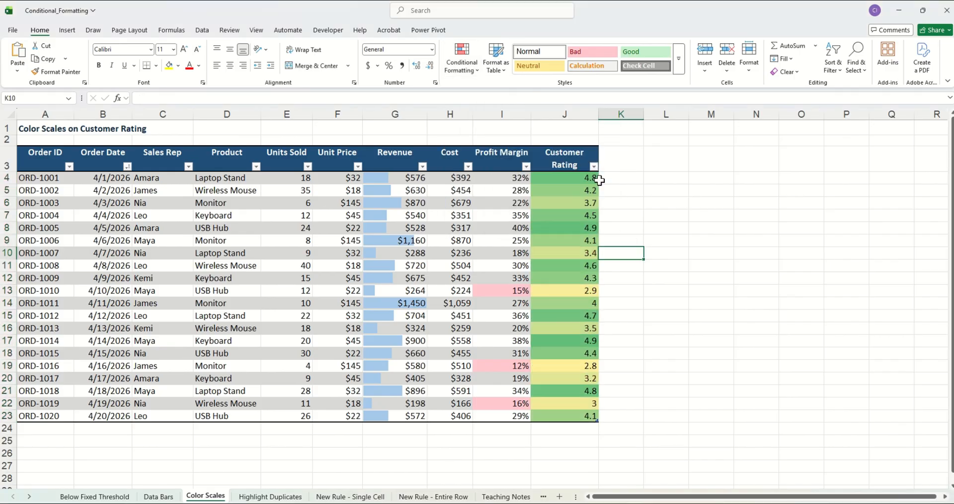
left_click(631, 188)
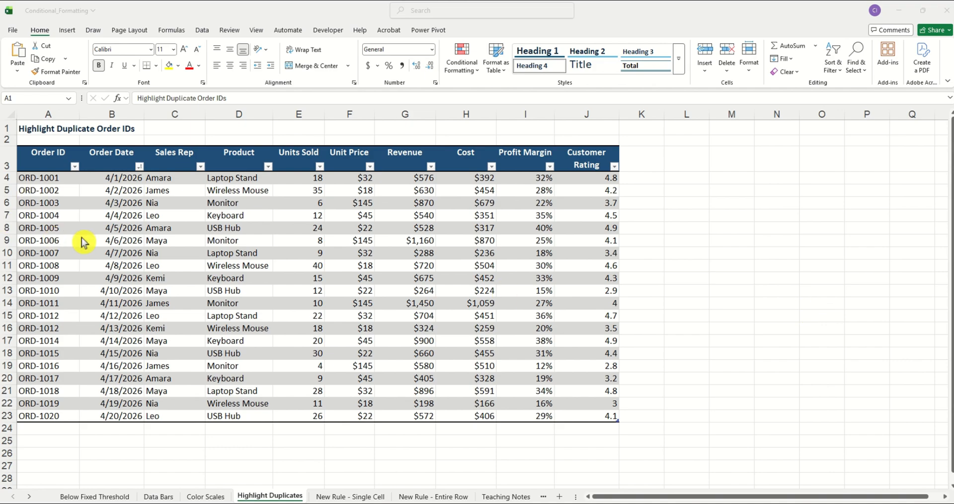
- Highlight duplicate Order IDs in A4:A23 with Yellow Fill with Dark Yellow Text
left_click(67, 178)
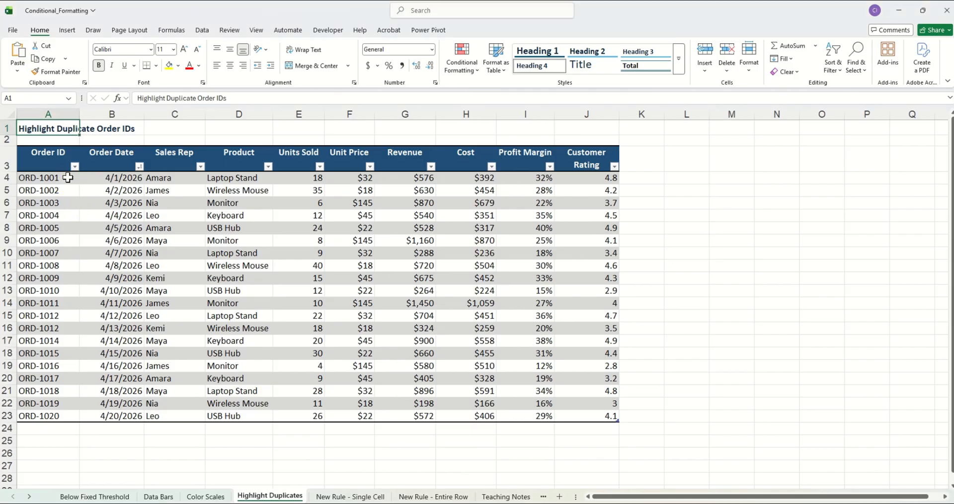
left_click_drag(68, 177, 28, 417)
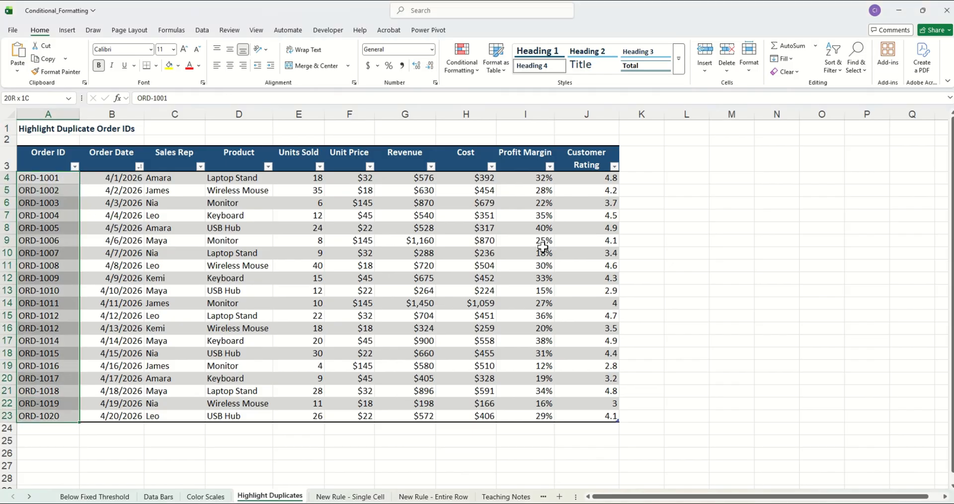
left_click(467, 75)
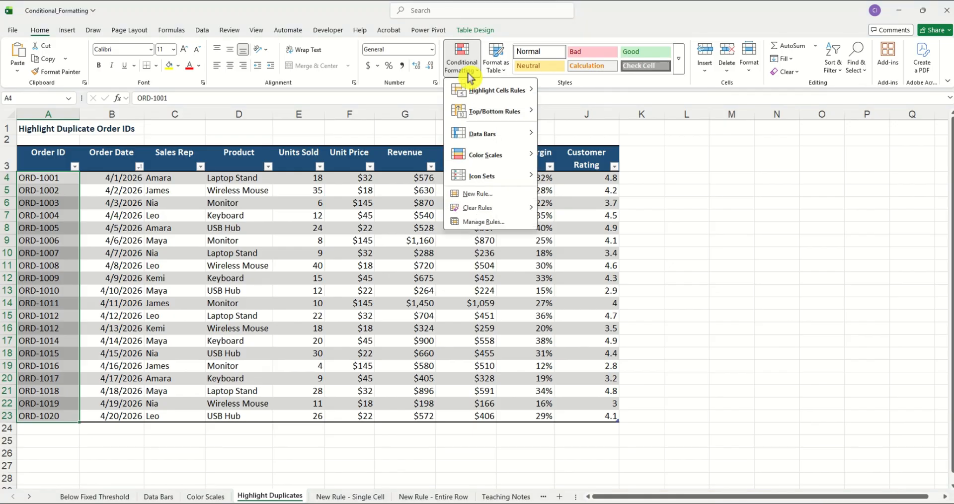
mouse_move(509, 91)
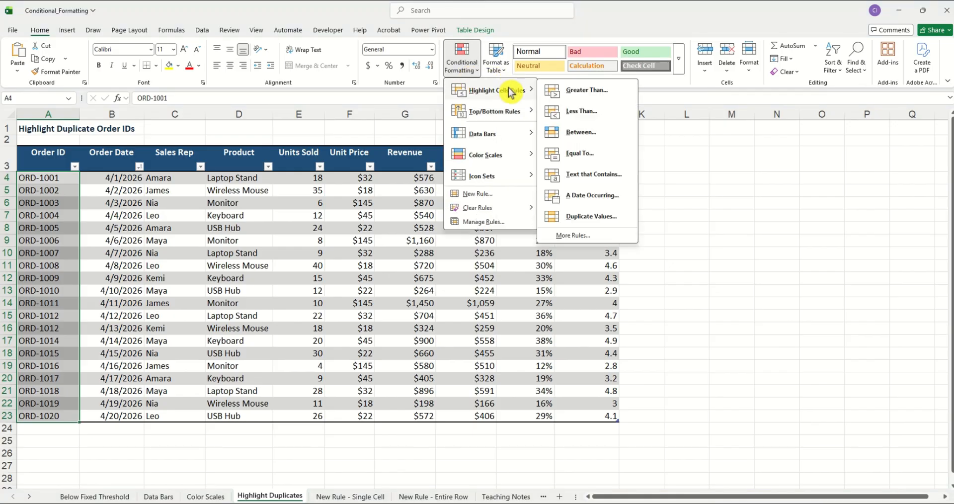
left_click(607, 217)
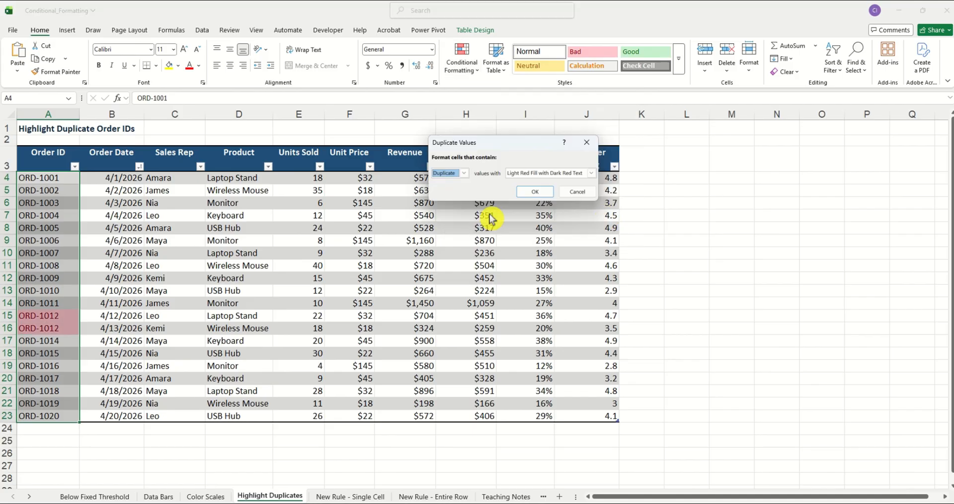
left_click(591, 173)
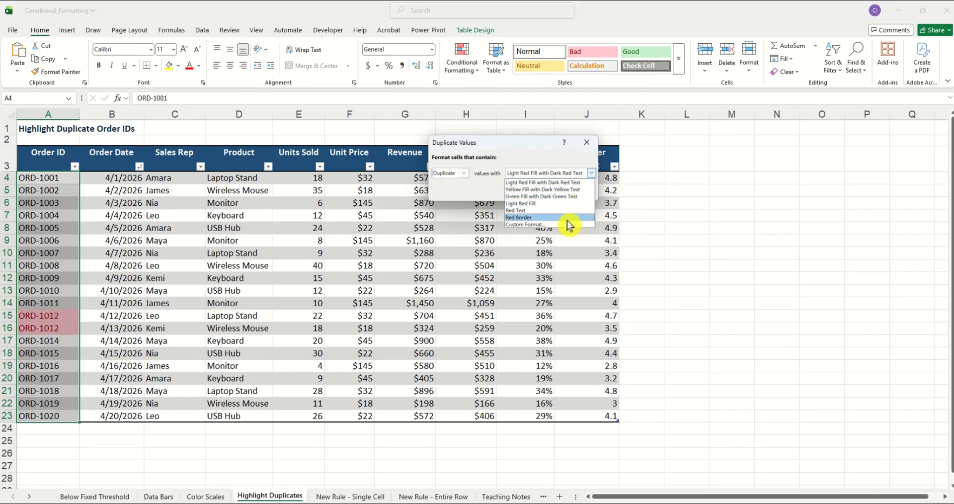
left_click(568, 194)
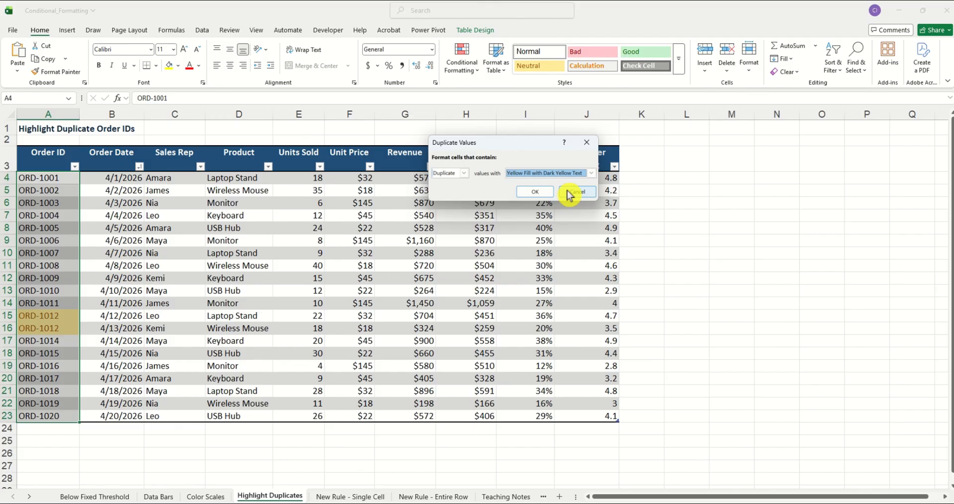
left_click(541, 191)
left_click(136, 319)
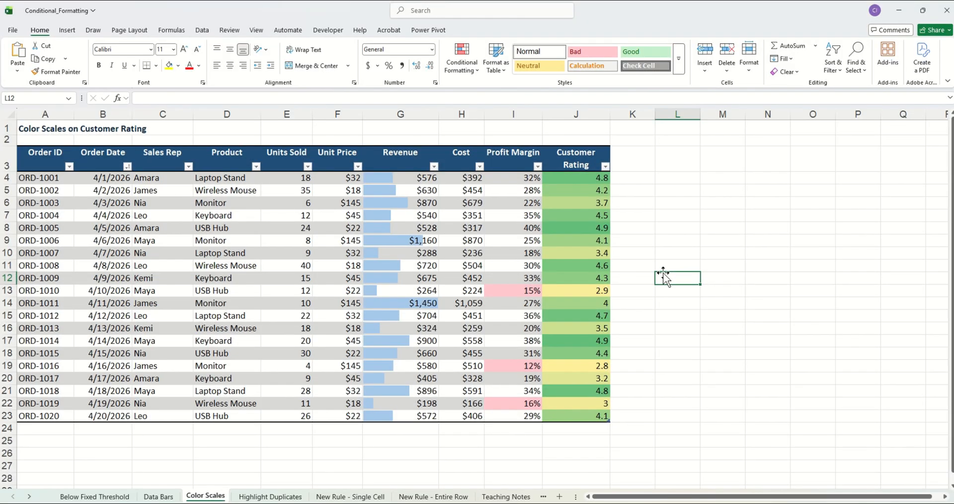
- Open the Conditional Formatting Rules Manager for the Customer Rating values and inspect the graded color scale rule's settings
left_click_drag(564, 179, 596, 425)
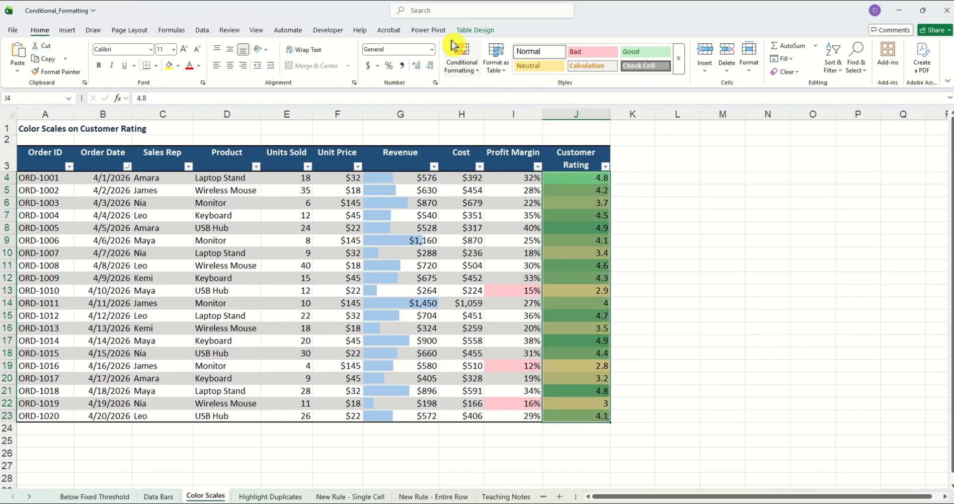
left_click(466, 73)
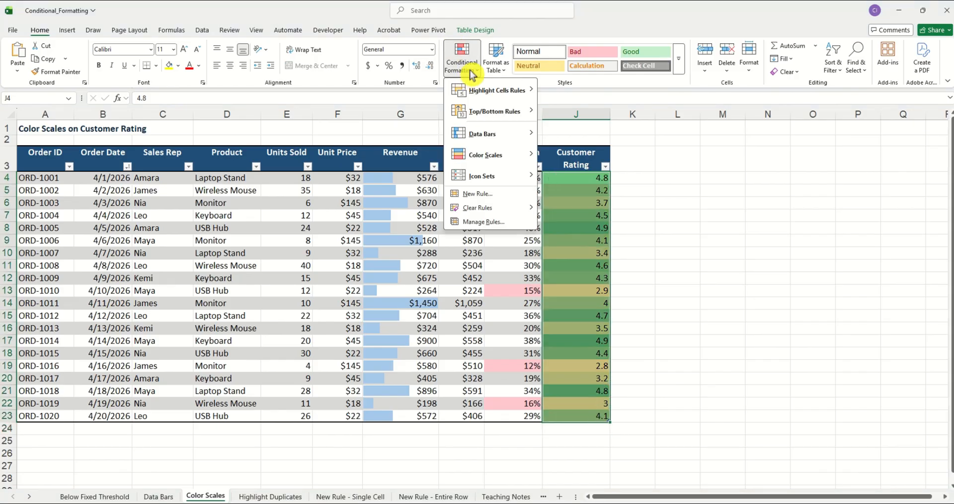
mouse_move(506, 205)
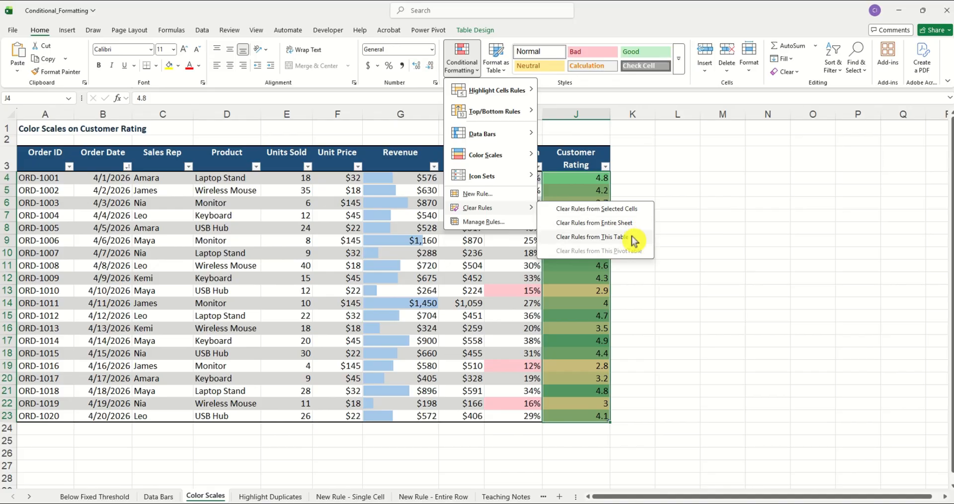
left_click(488, 222)
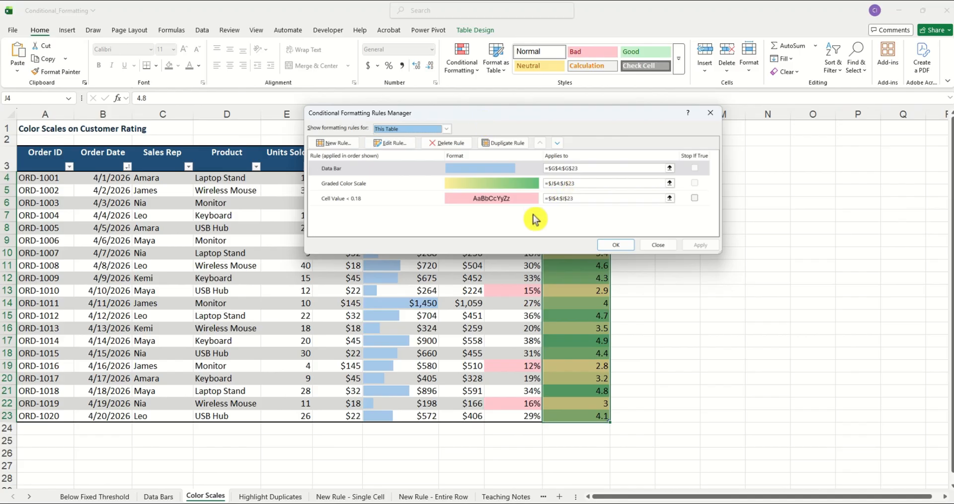
left_click(408, 183)
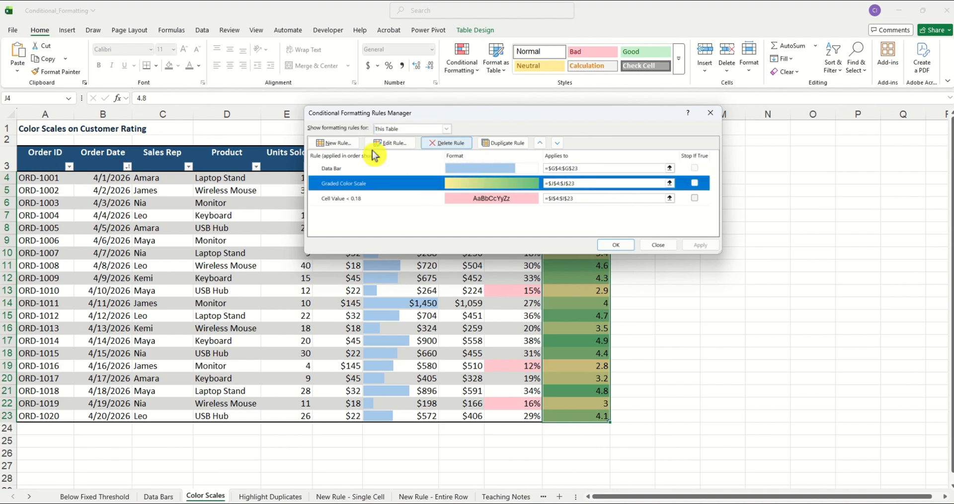
key("Escape")
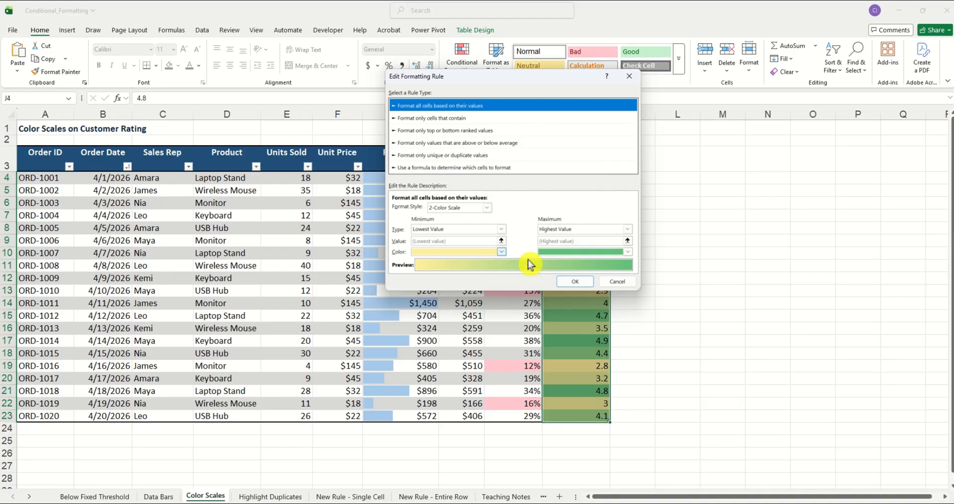
left_click(618, 282)
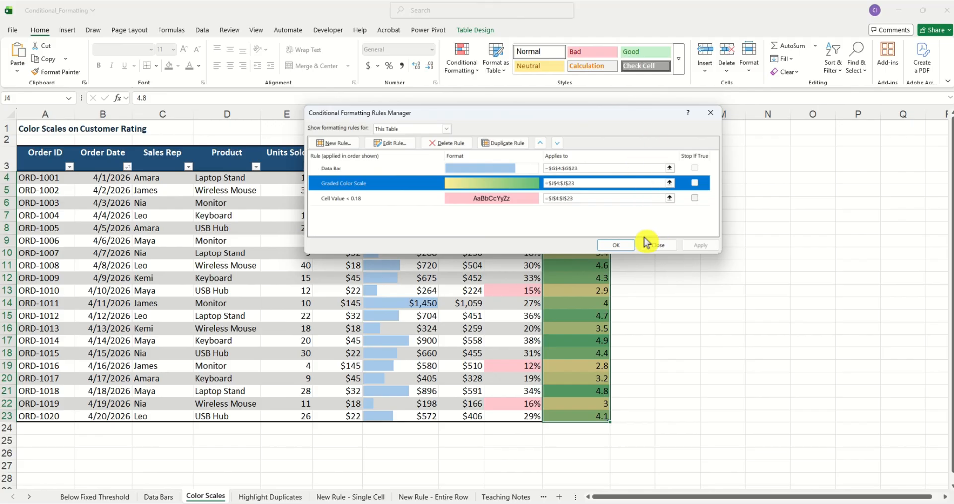
left_click(658, 246)
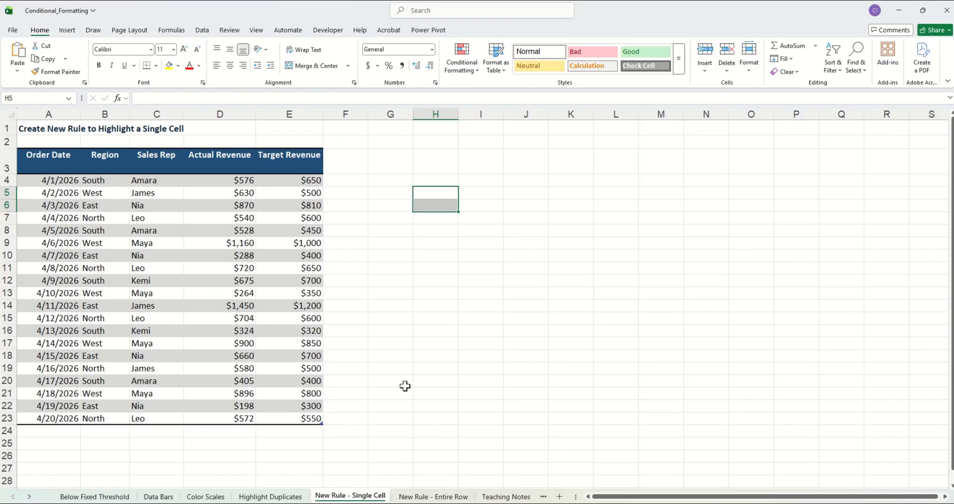
- On the New Rule - Single Cell sheet, create a formula rule for Actual Revenue D4:D23 using =D4<E4
left_click(399, 268)
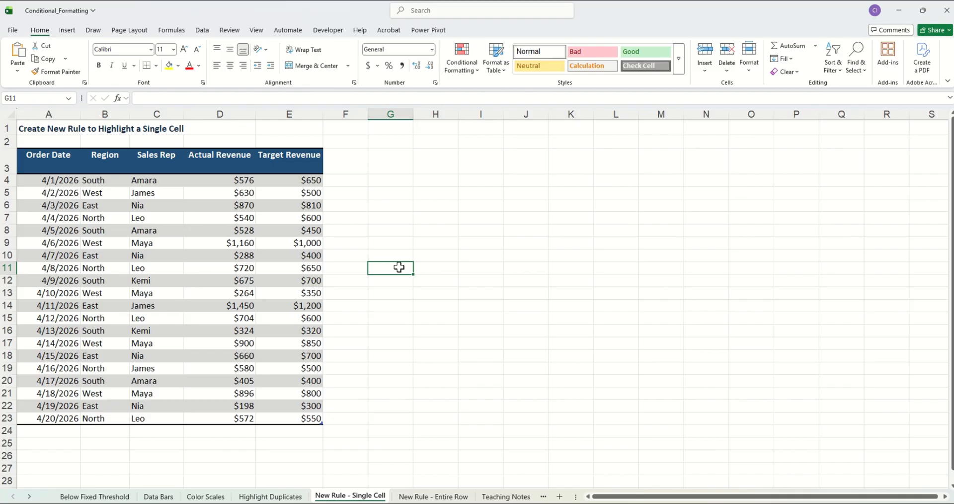
scroll(379, 404, "up", 1)
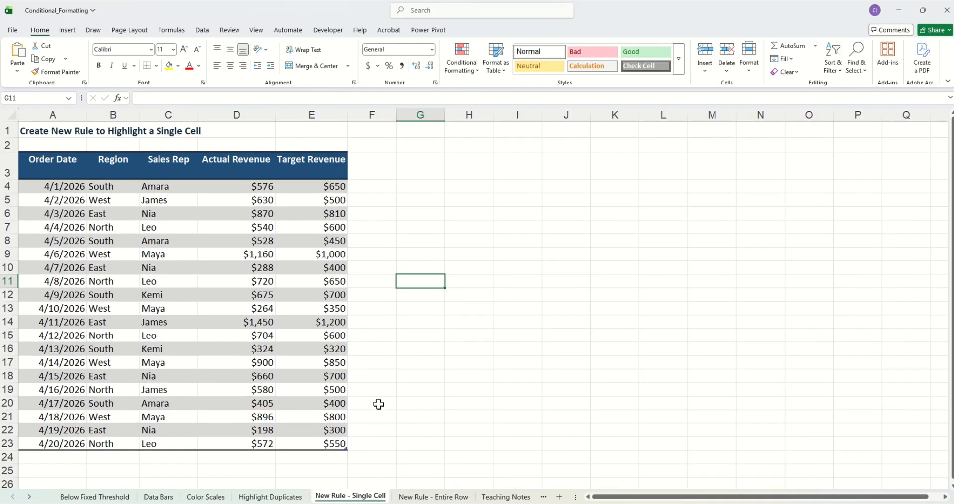
left_click(264, 188)
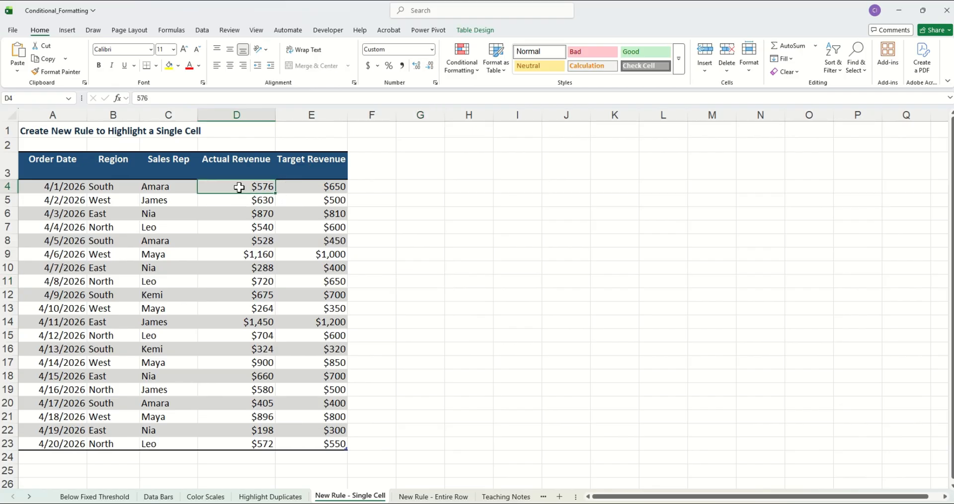
left_click_drag(241, 188, 252, 449)
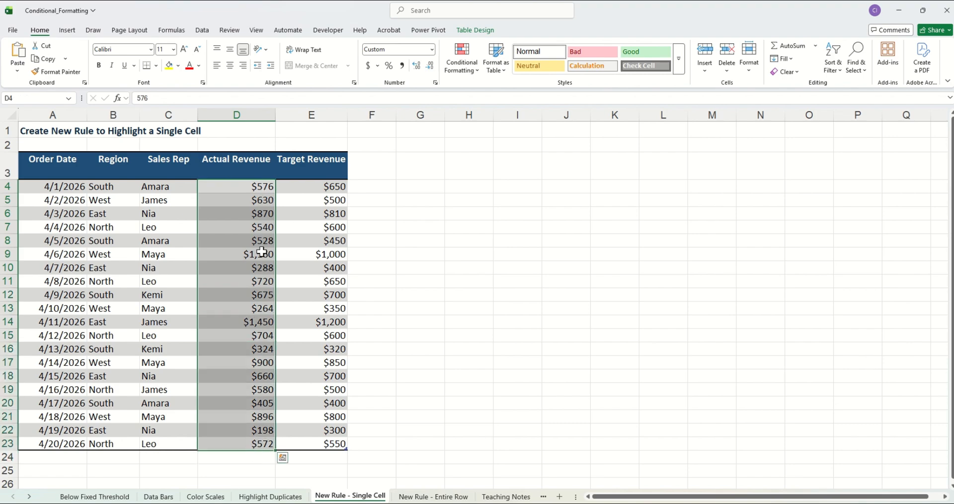
left_click(476, 71)
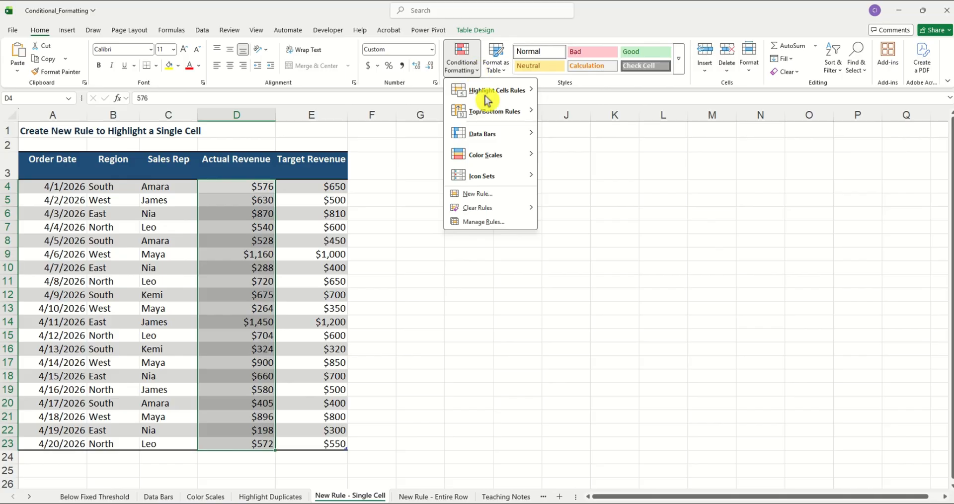
left_click(495, 197)
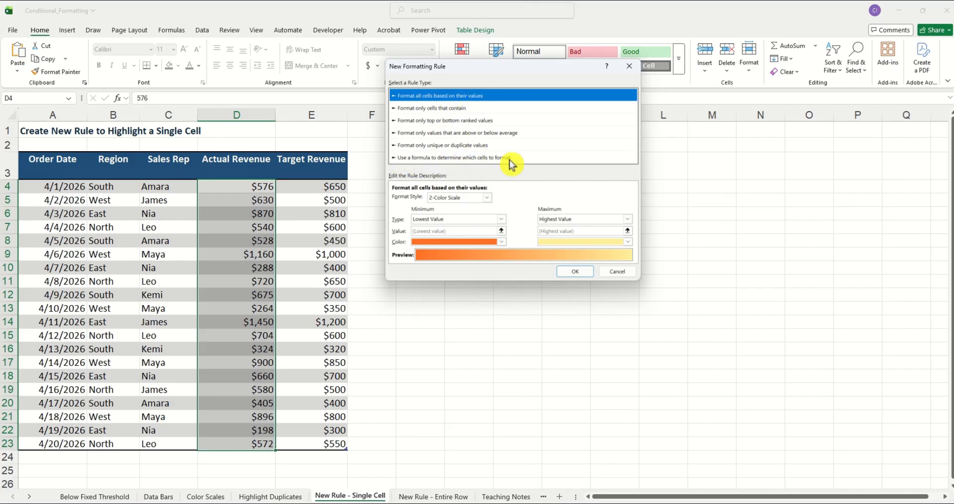
left_click(537, 158)
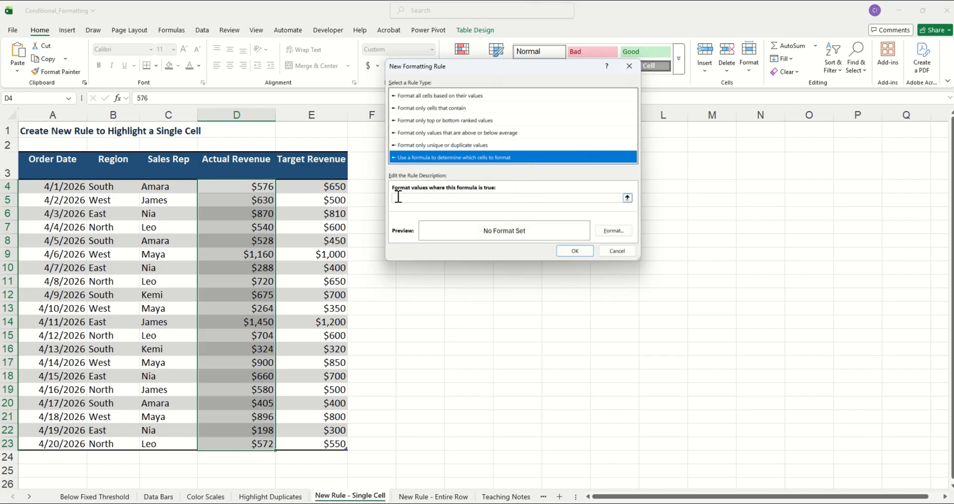
left_click(457, 197)
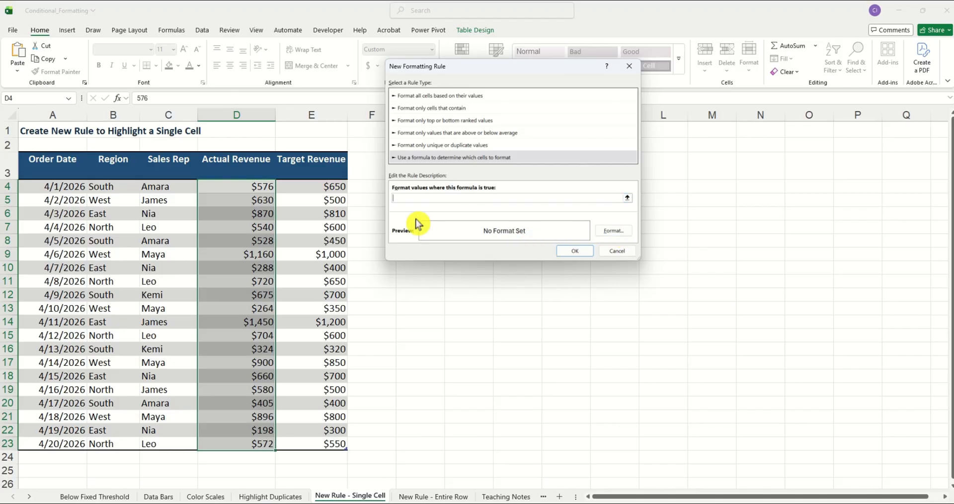
type("=D4<e")
key("BackSpace")
type("E4")
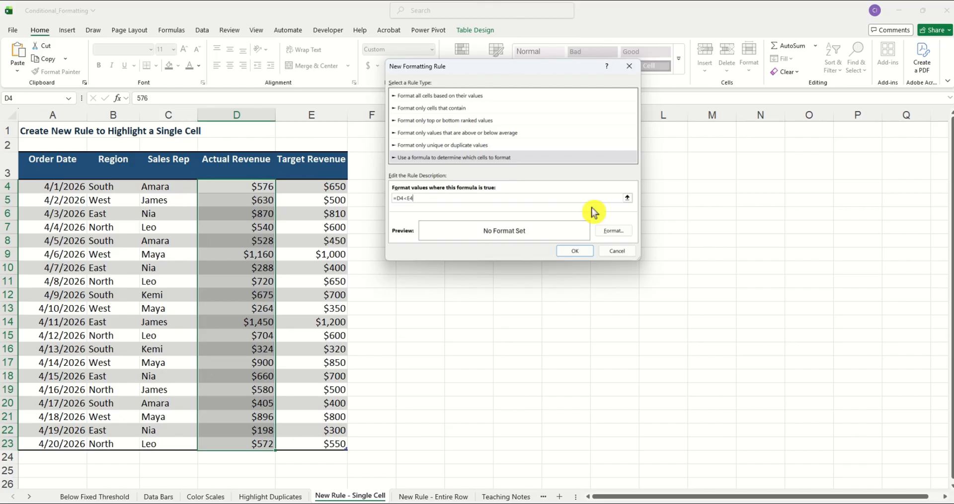
- Set the rule's format to a light orange fill and confirm the new rule
left_click(613, 231)
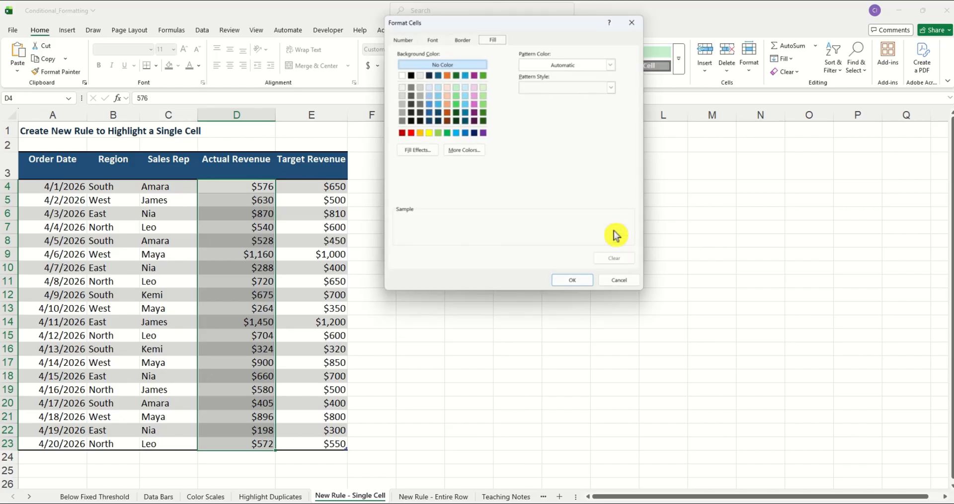
left_click(448, 96)
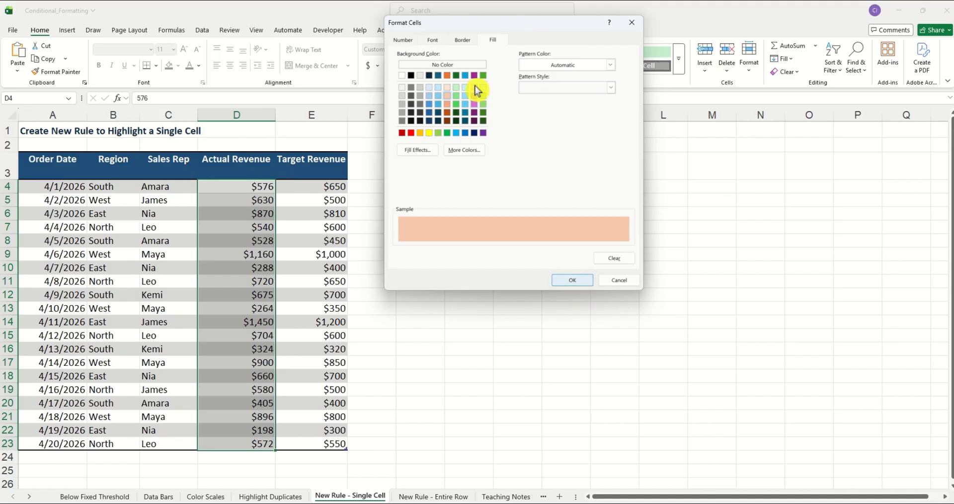
left_click(463, 40)
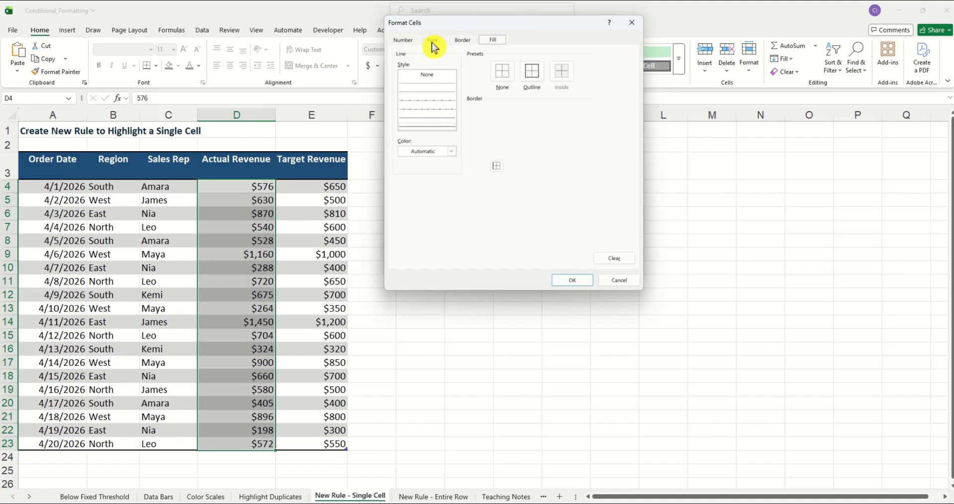
left_click(494, 41)
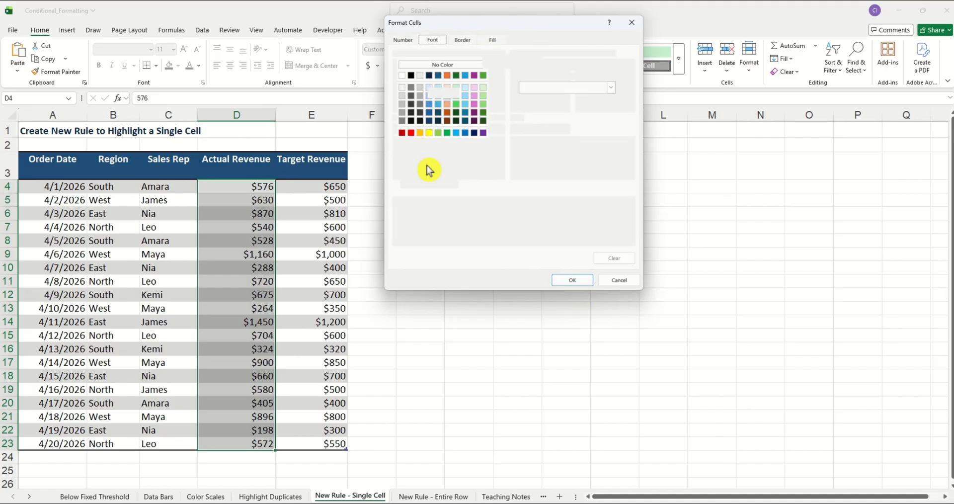
left_click(572, 280)
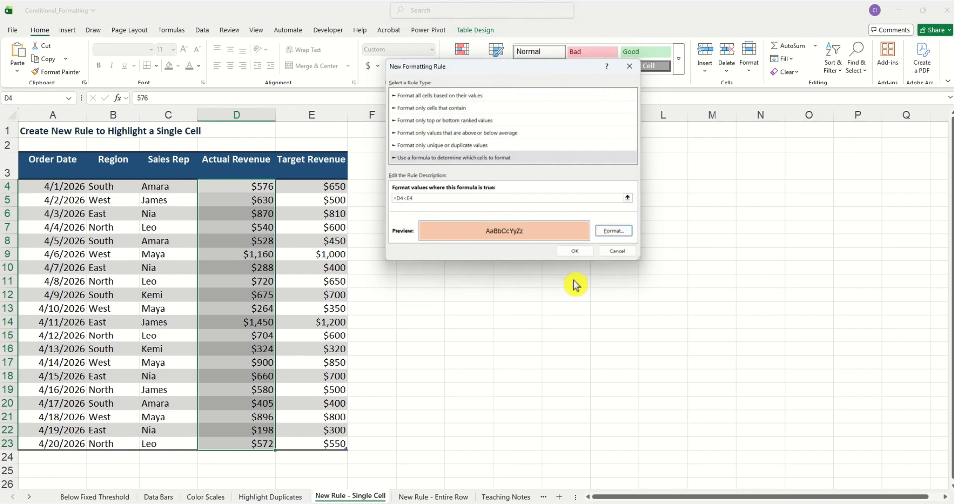
left_click(575, 251)
left_click(379, 306)
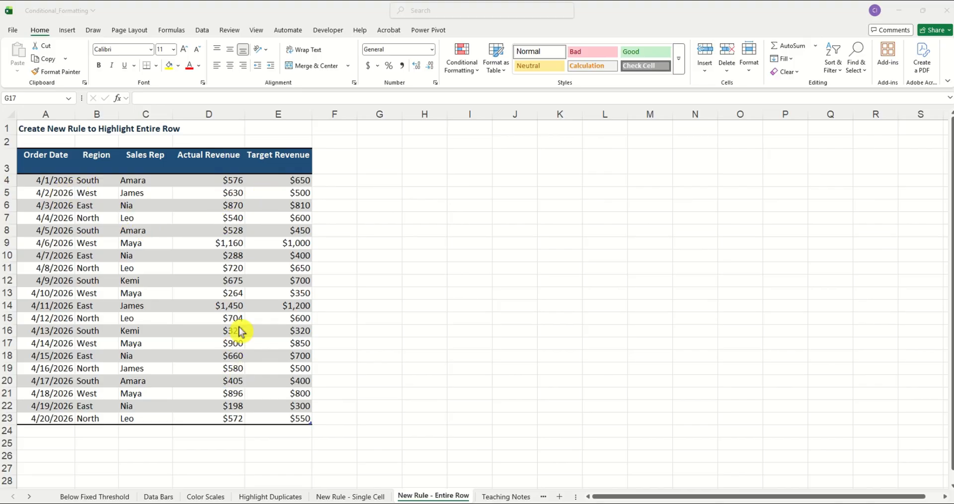
- On the New Rule - Entire Row sheet, create a formula rule for A4:E23 using =$D4<$E4
left_click_drag(43, 180, 276, 418)
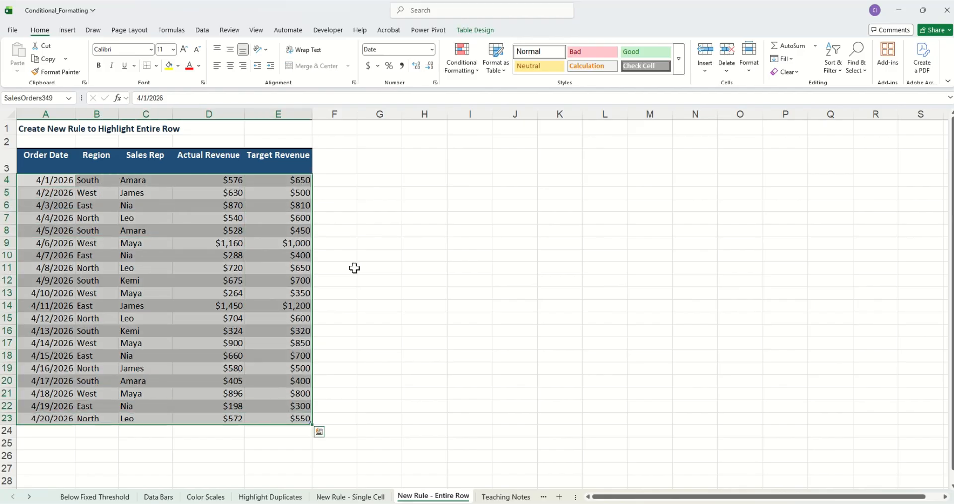
left_click(458, 71)
left_click(489, 199)
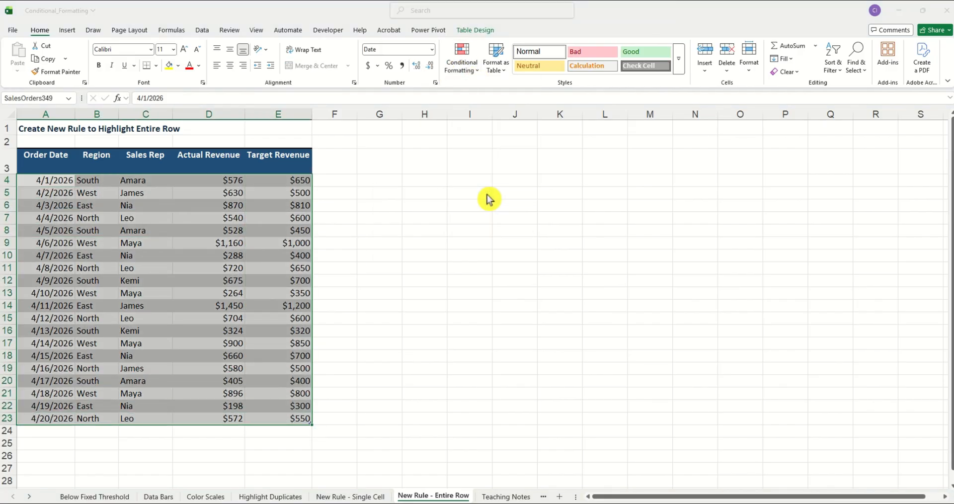
left_click(435, 130)
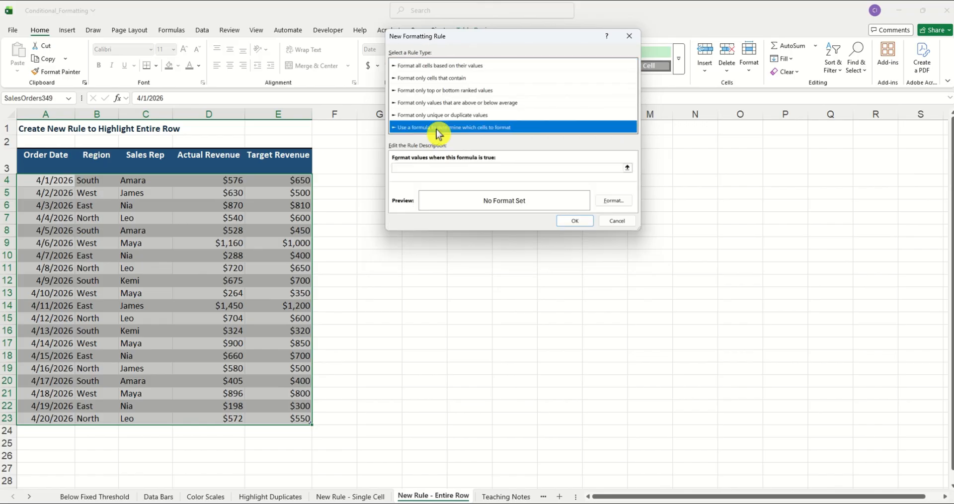
left_click(458, 168)
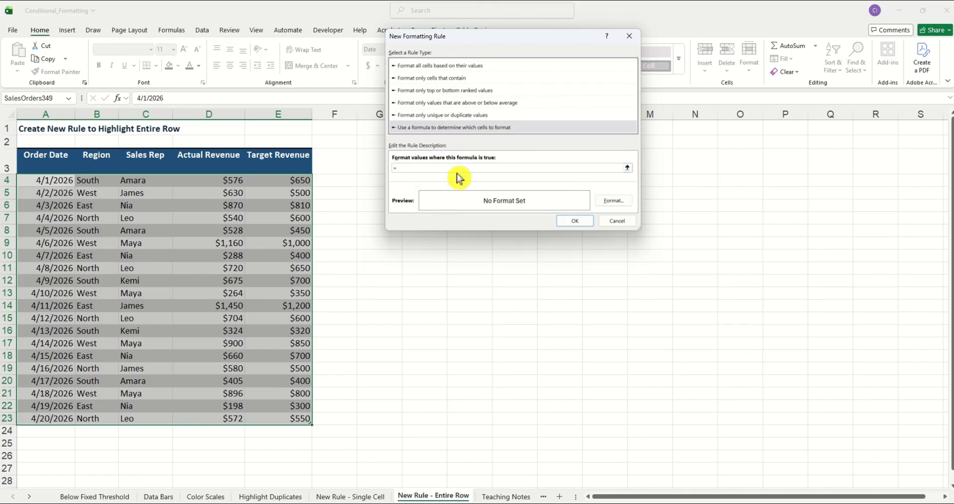
type("=$D")
type("4<E4")
type("$E4")
- Give the row rule a light orange fill and confirm it
left_click(620, 201)
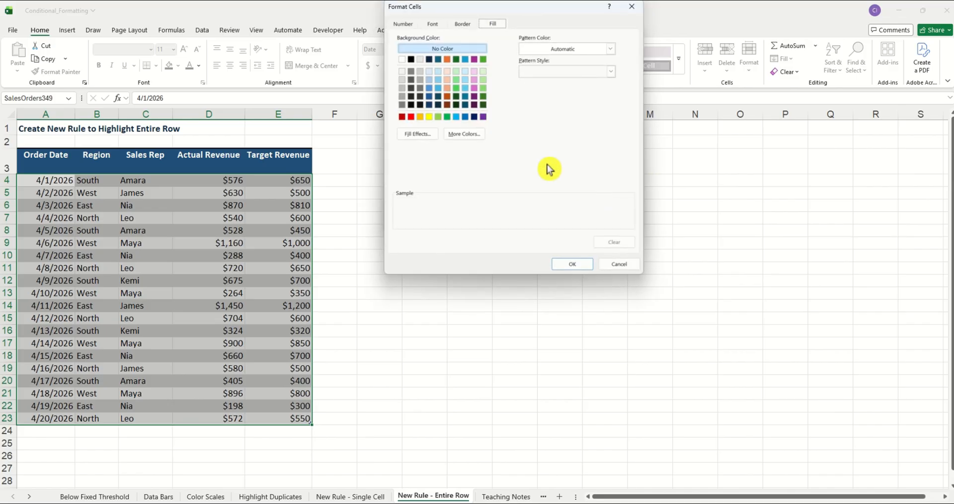
left_click(448, 81)
left_click(576, 264)
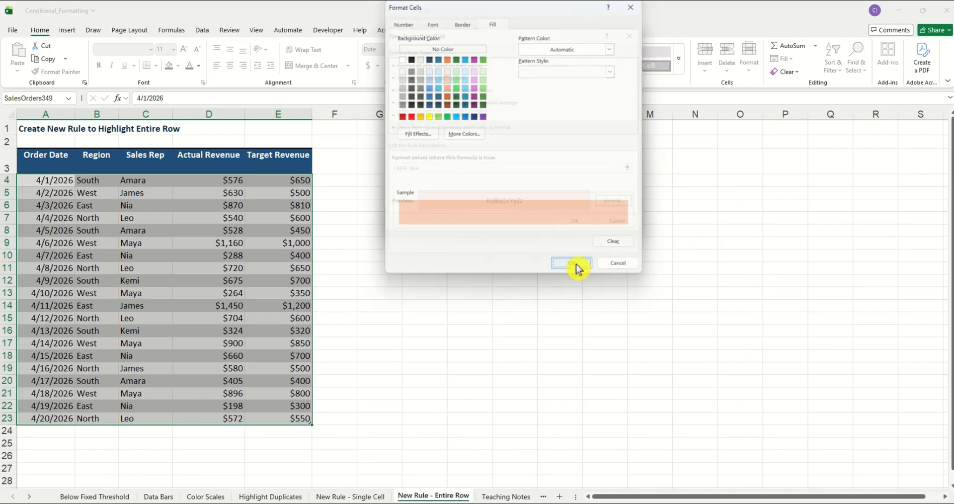
key("Return")
left_click(429, 272)
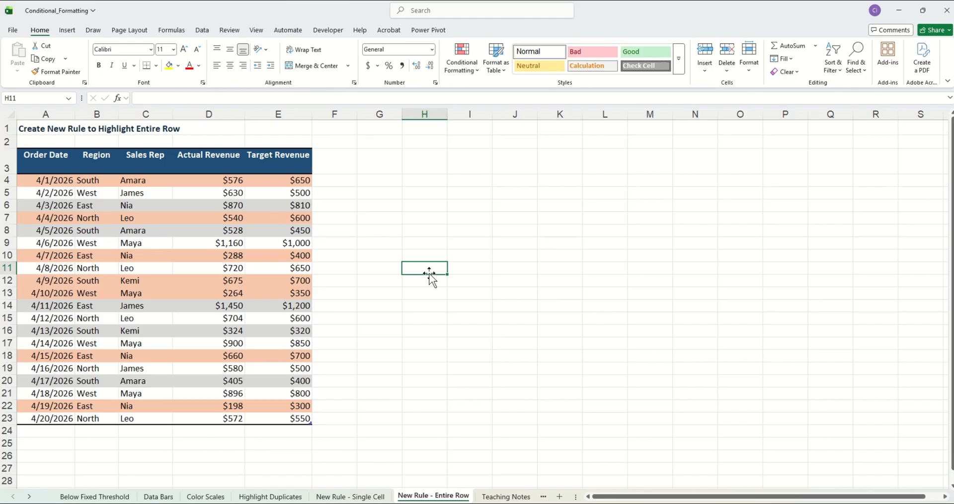